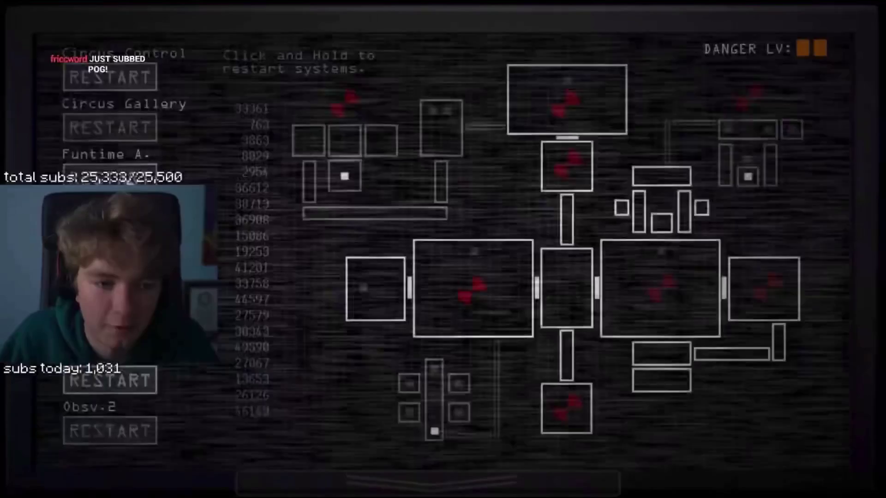
Start the Circus Control restart, checking the dark breaker room between panel raises.
{"action": "left_click", "coordinate": [111, 78]}
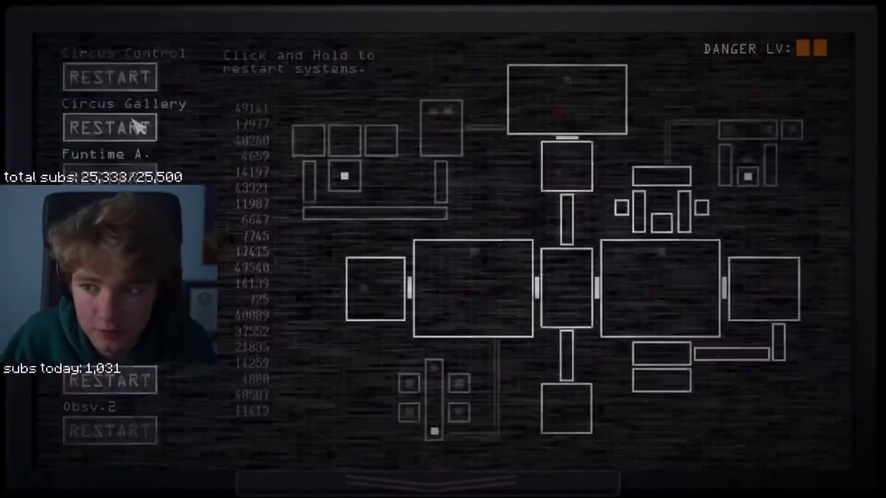
{"action": "left_click", "coordinate": [136, 462]}
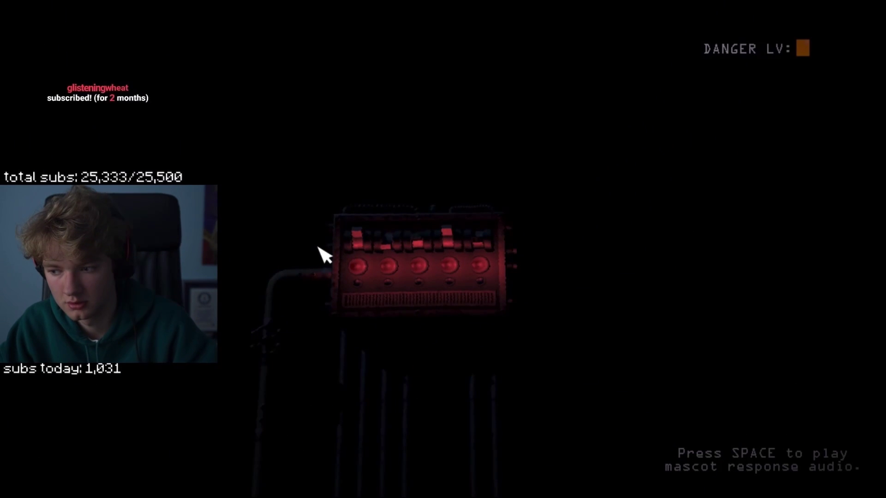
{"action": "left_click", "coordinate": [366, 261]}
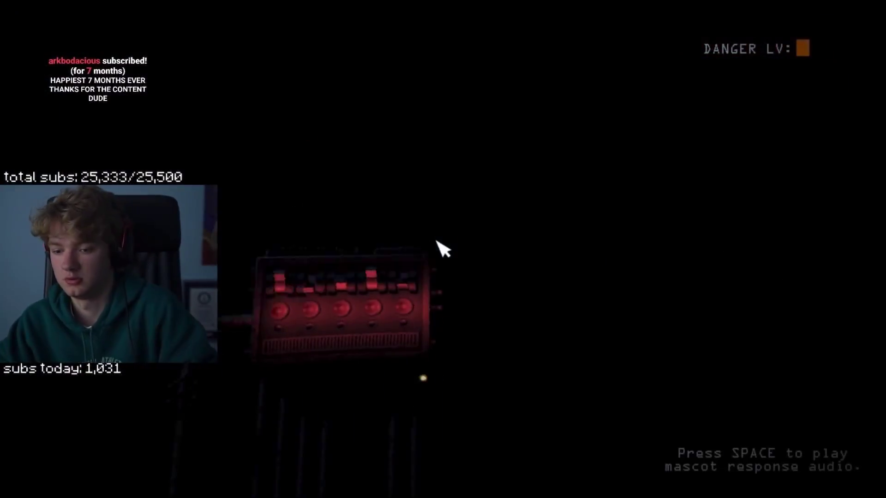
{"action": "left_click", "coordinate": [442, 248]}
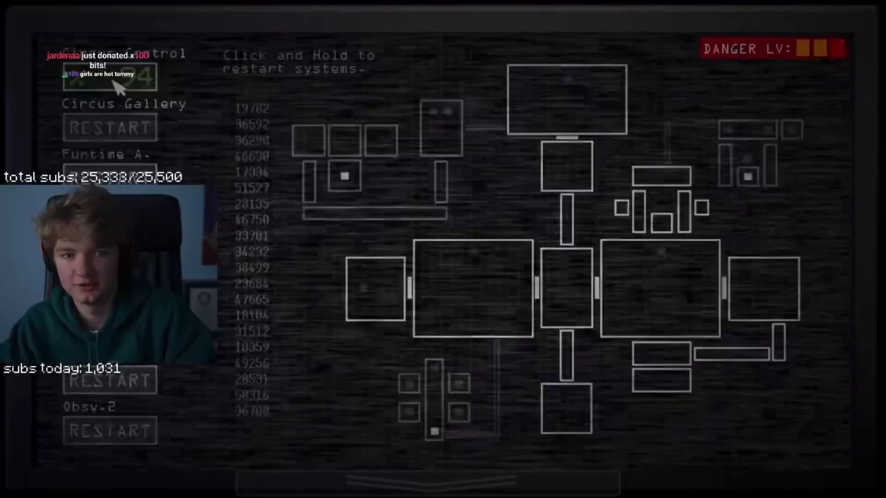
Glance at the dark room, then hold RESTART under Circus Gallery until it counts down.
{"action": "left_click", "coordinate": [406, 481]}
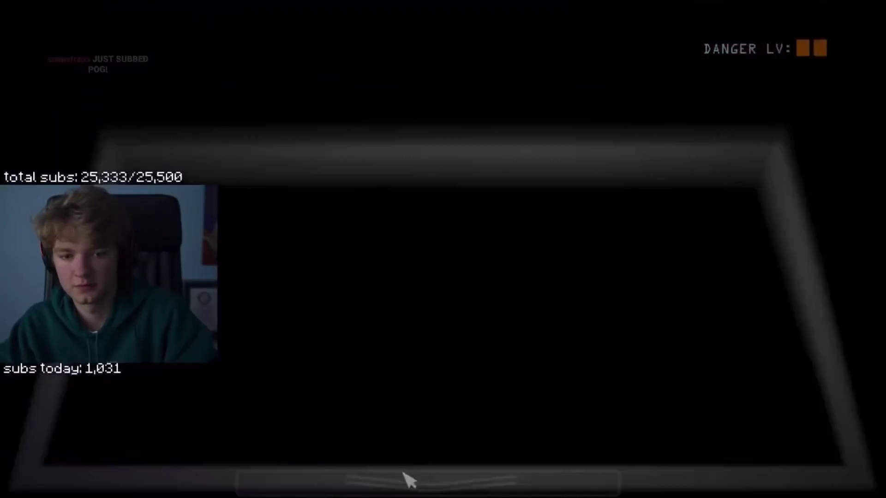
{"action": "left_click", "coordinate": [405, 481]}
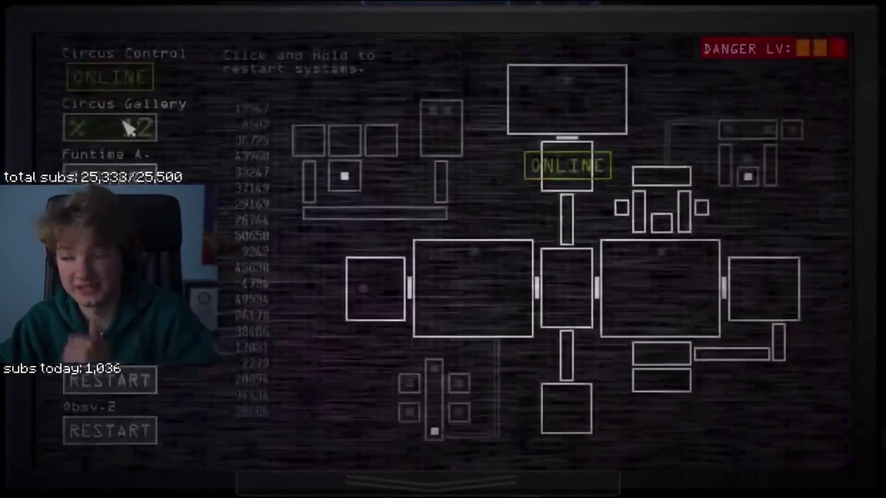
{"action": "left_click_drag", "start_coordinate": [131, 128], "coordinate": [135, 132]}
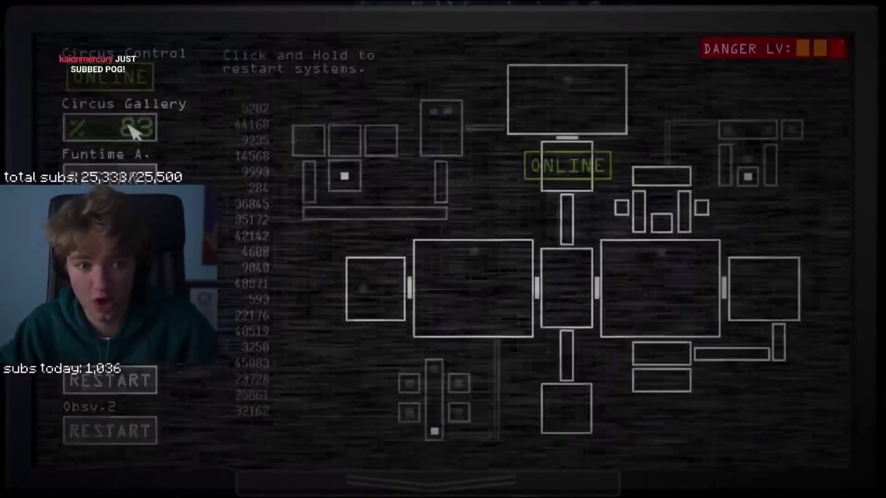